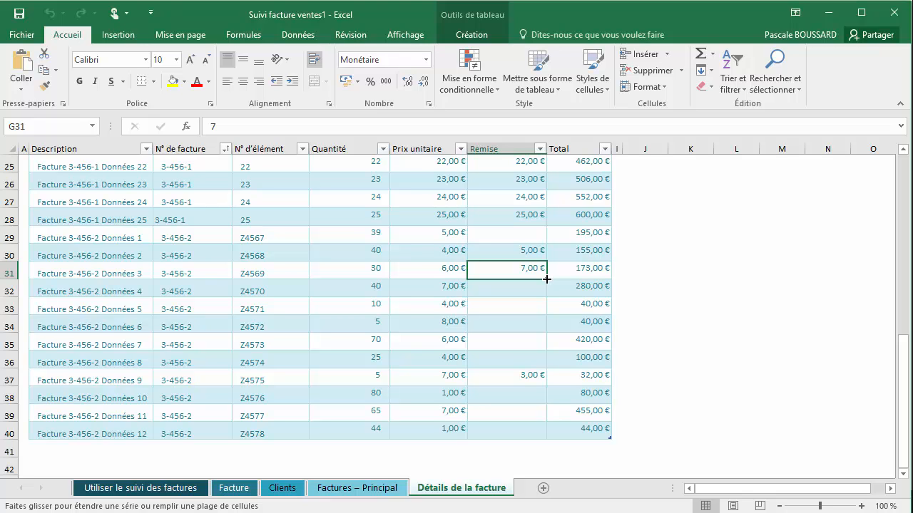
# Copy the discount in G31 down into G32 and the unit price in F33 across into G33 with the fill handle
pyautogui.moveTo(547, 282); pyautogui.dragTo(505, 275)
pyautogui.moveTo(435, 275); pyautogui.dragTo(544, 294)
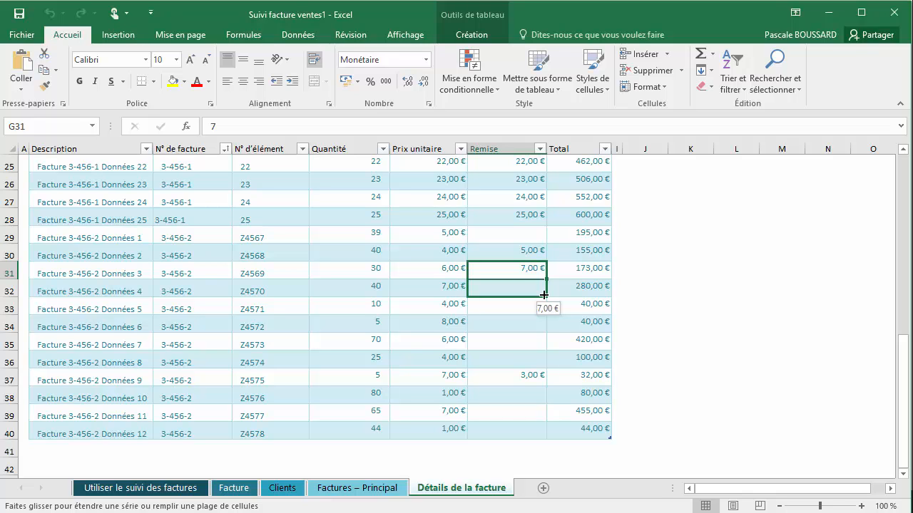
pyautogui.moveTo(544, 295); pyautogui.dragTo(545, 296)
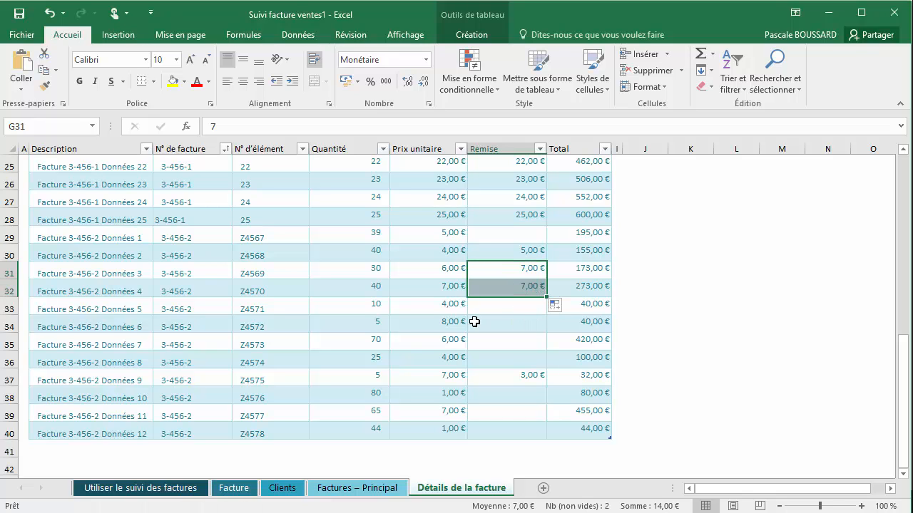
pyautogui.click(452, 304)
pyautogui.moveTo(467, 314); pyautogui.dragTo(531, 311)
# Copy the unit price in F34 leftward into E34 and the discount in G37 upward into G36 with the fill handle
pyautogui.click(456, 325)
pyautogui.moveTo(467, 332); pyautogui.dragTo(356, 323)
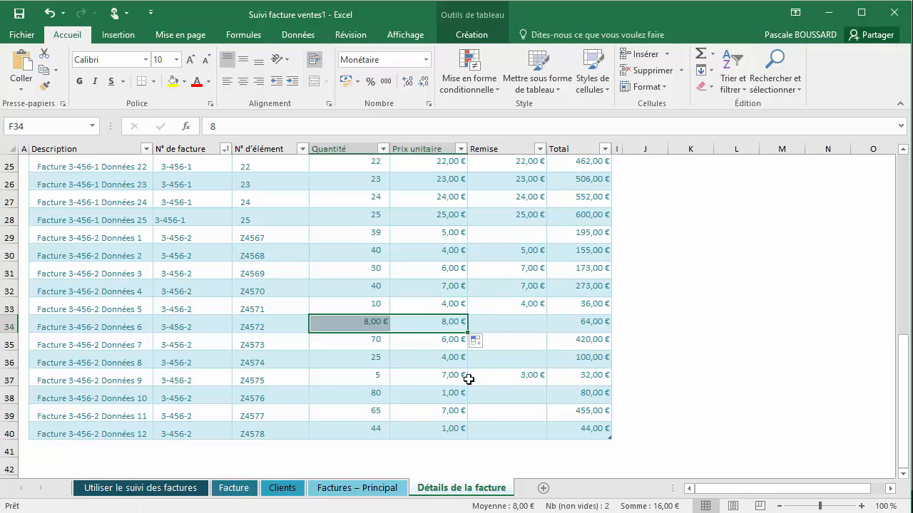
pyautogui.click(508, 378)
pyautogui.moveTo(544, 385); pyautogui.dragTo(542, 356)
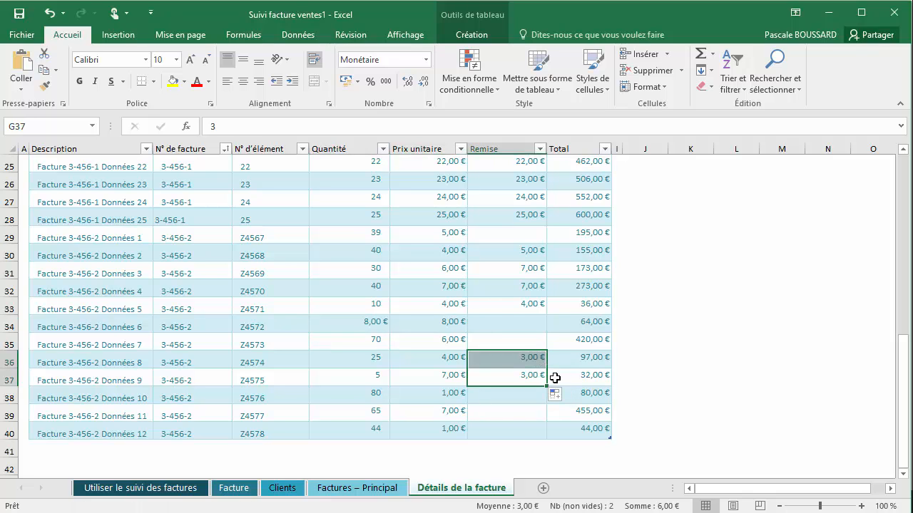
# Fill the discount in G33 down through G35 as an incrementing series using the fill option Incrémenter une série
pyautogui.click(523, 300)
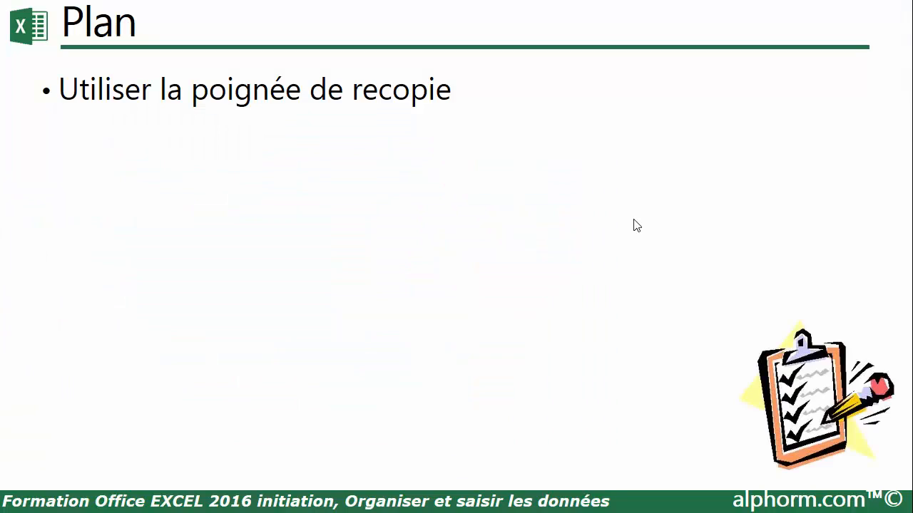
pyautogui.click(482, 220)
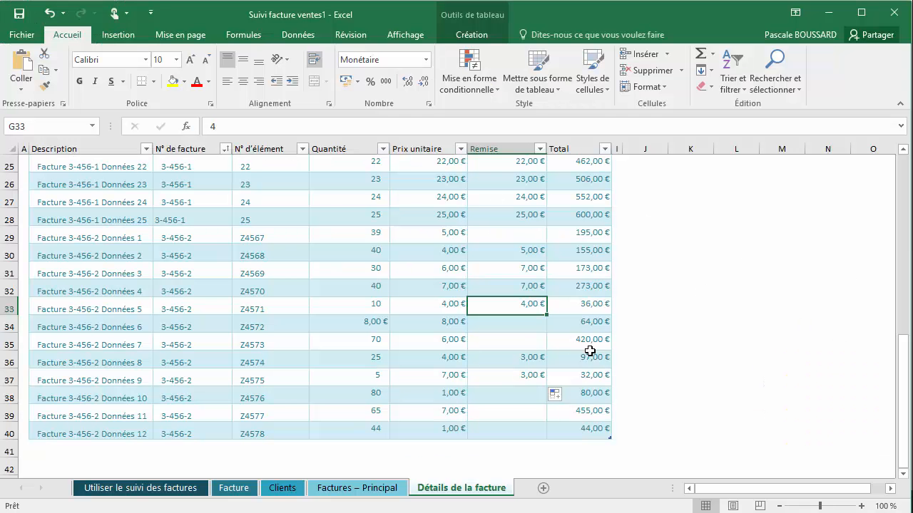
pyautogui.moveTo(549, 314); pyautogui.dragTo(546, 329)
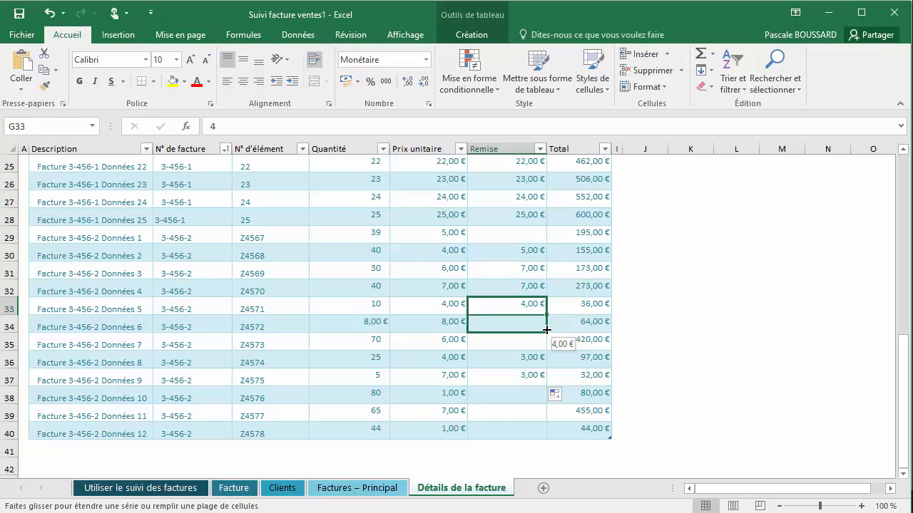
pyautogui.moveTo(546, 329); pyautogui.dragTo(547, 331)
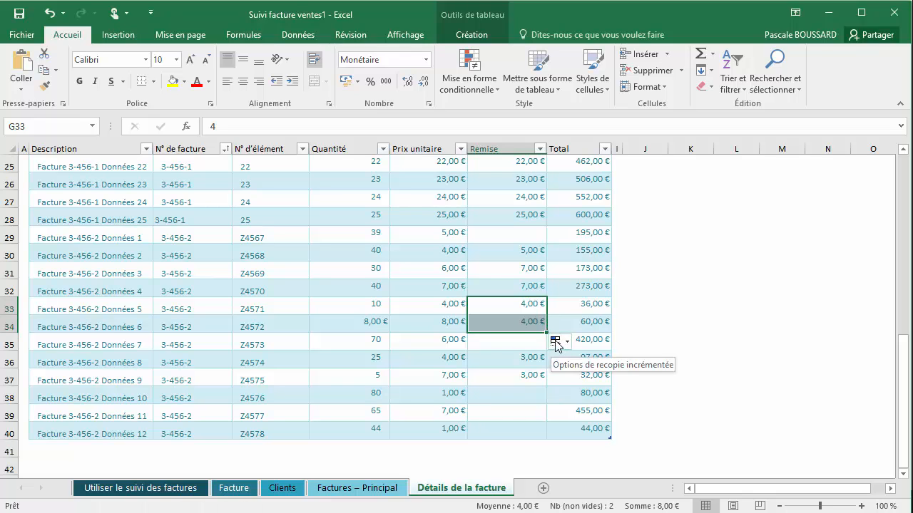
pyautogui.click(567, 344)
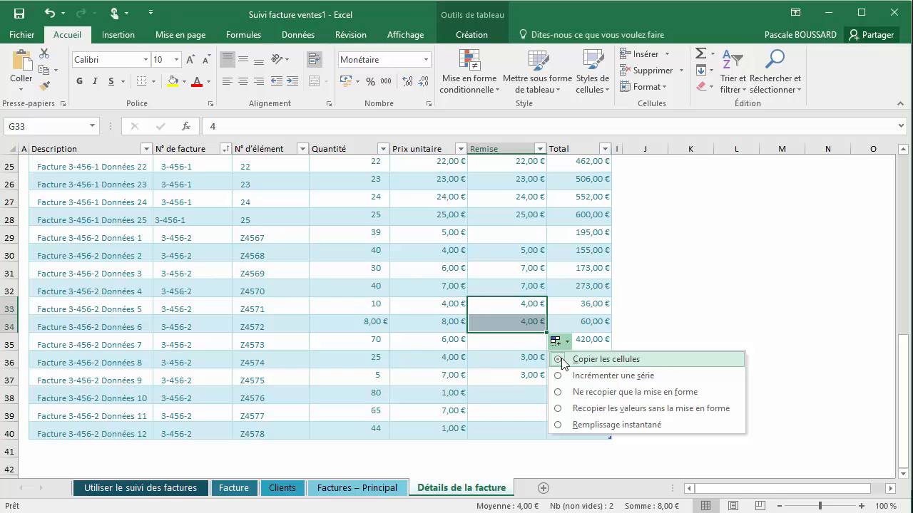
pyautogui.click(629, 379)
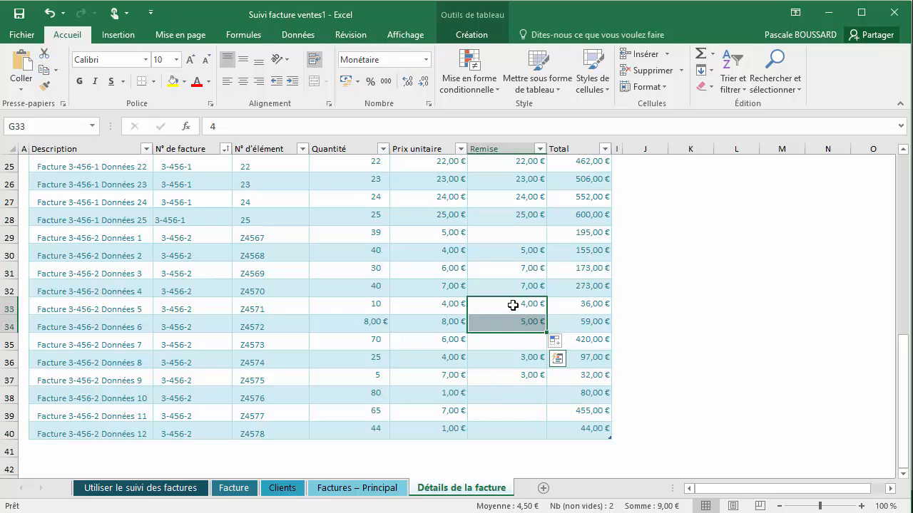
pyautogui.moveTo(550, 332); pyautogui.dragTo(547, 347)
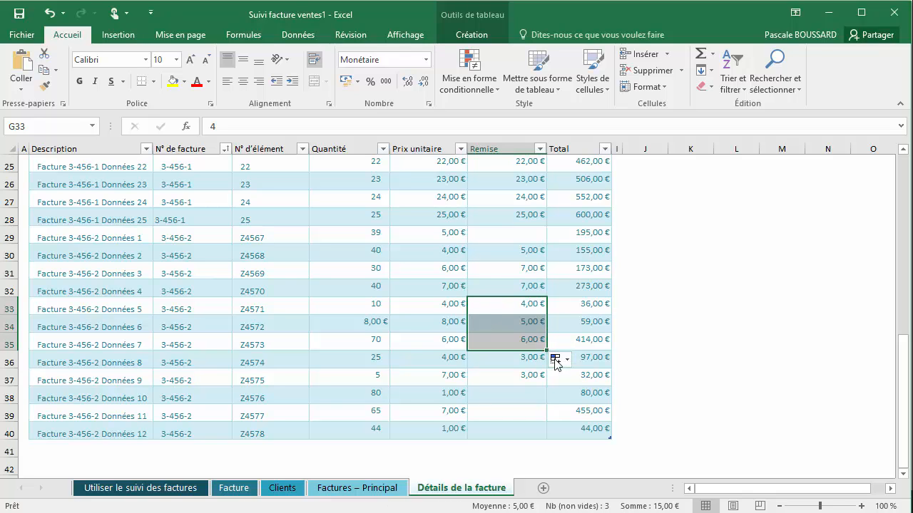
pyautogui.click(556, 359)
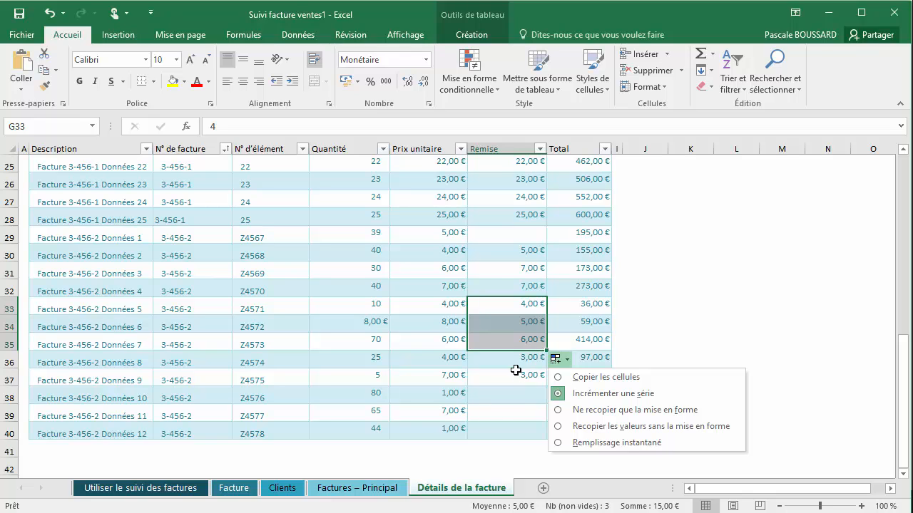
# Clear the Remise cell G38 and enter 25 in it in bold red text
pyautogui.click(542, 379)
pyautogui.moveTo(544, 381); pyautogui.dragTo(546, 406)
pyautogui.click(506, 395)
pyautogui.press('Delete')
pyautogui.write('25')
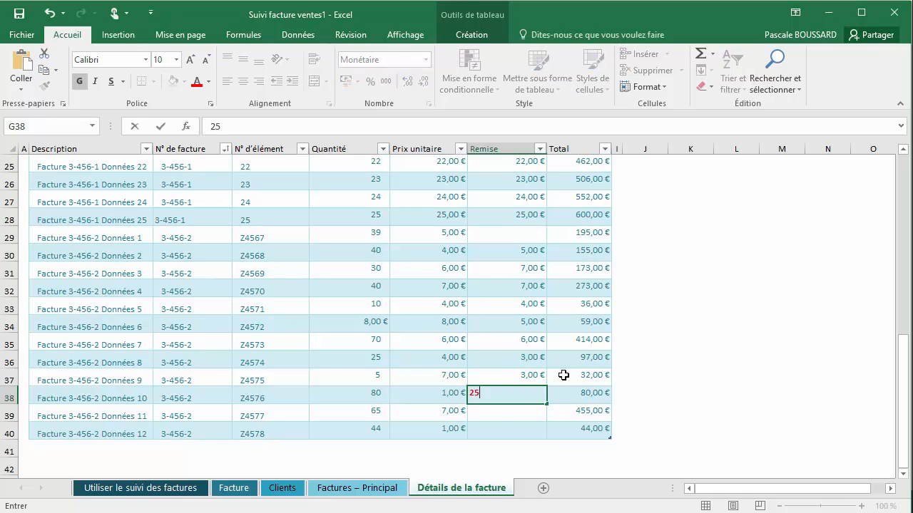
pyautogui.press('Return')
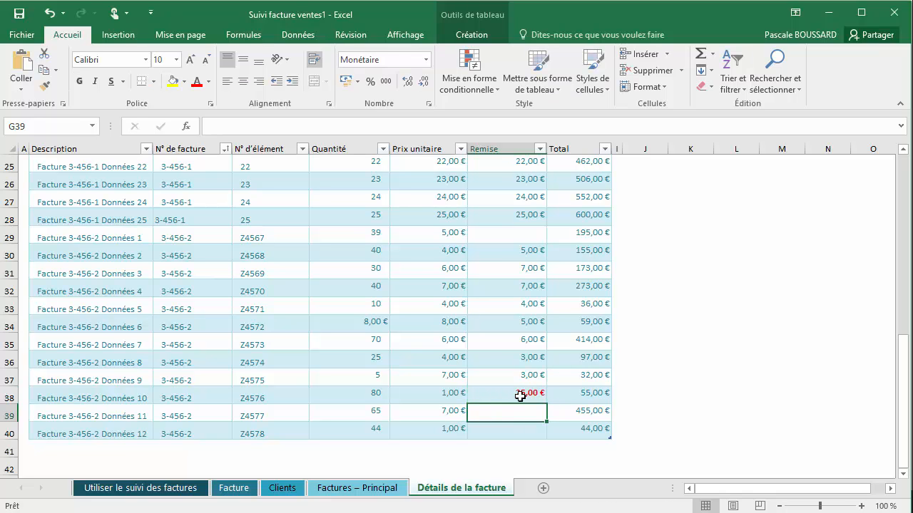
# Fill from G37 into G38 with Ne recopier que la mise en forme so only the formatting is copied
pyautogui.click(528, 369)
pyautogui.moveTo(547, 388); pyautogui.dragTo(547, 405)
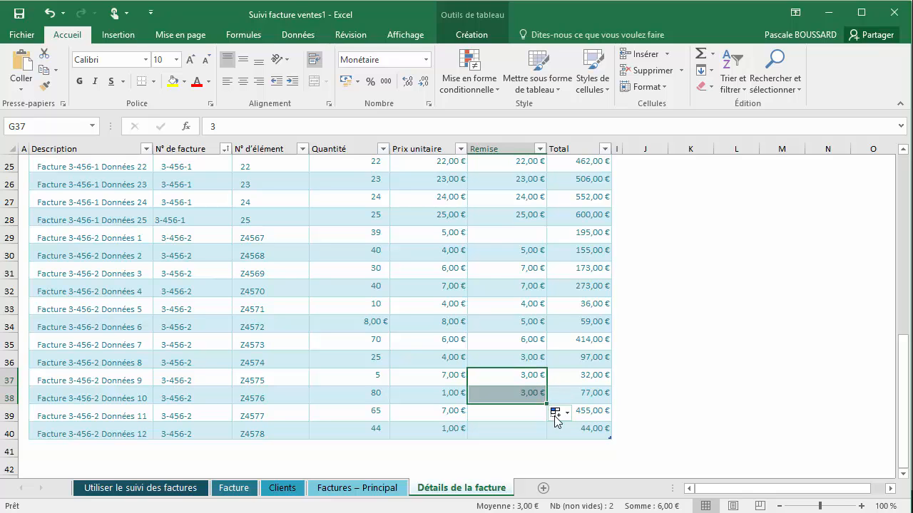
pyautogui.click(557, 412)
pyautogui.click(598, 465)
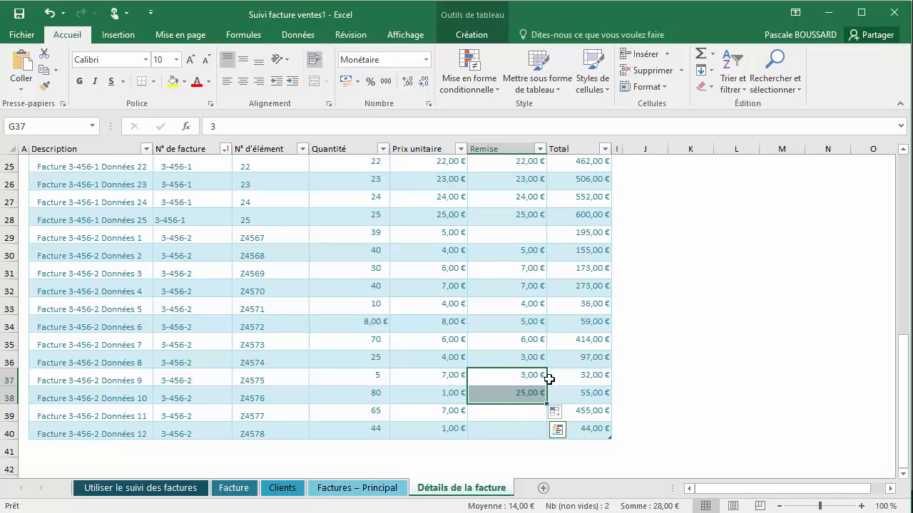
pyautogui.click(507, 396)
pyautogui.click(511, 376)
pyautogui.click(503, 393)
pyautogui.click(512, 372)
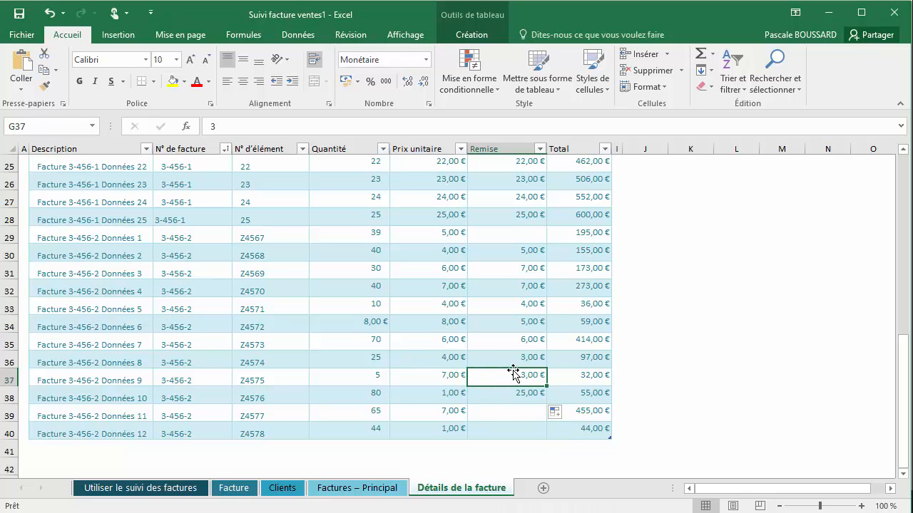
# Format the empty Remise cell G39 with bold red text
pyautogui.click(509, 414)
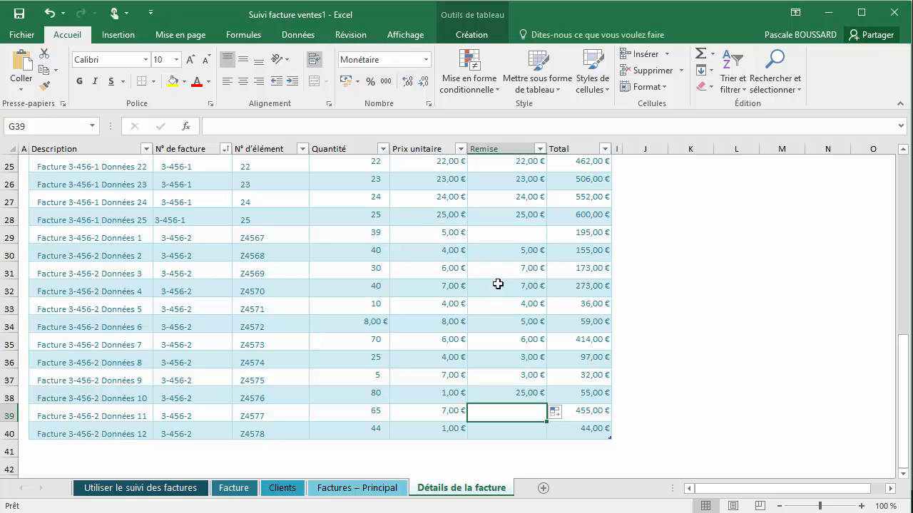
pyautogui.click(556, 413)
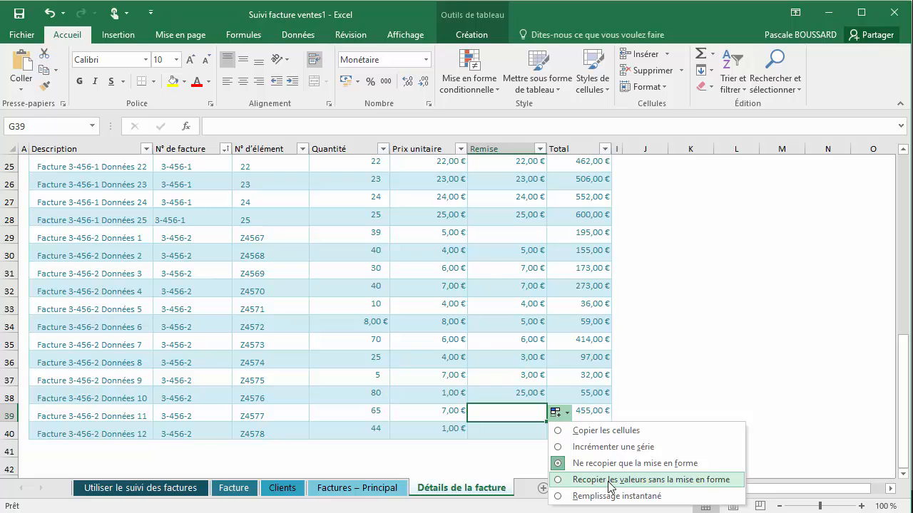
pyautogui.click(507, 399)
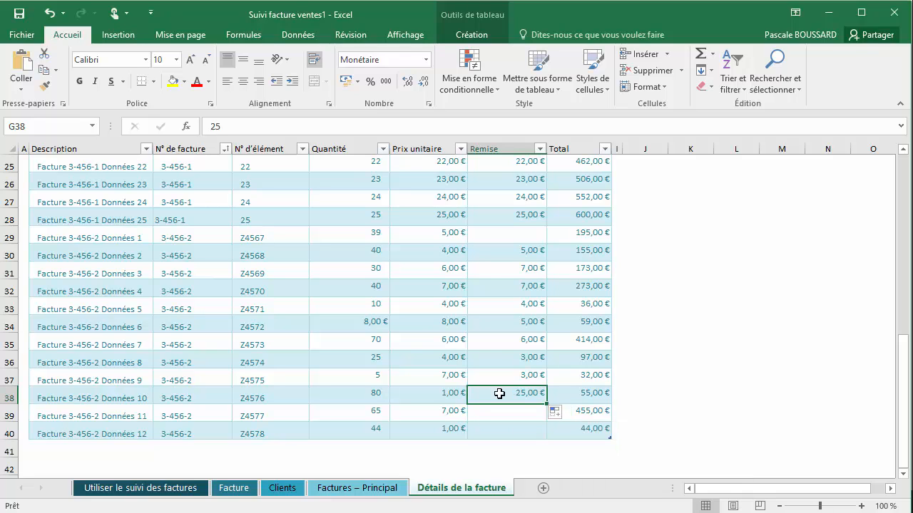
pyautogui.click(482, 411)
pyautogui.click(197, 81)
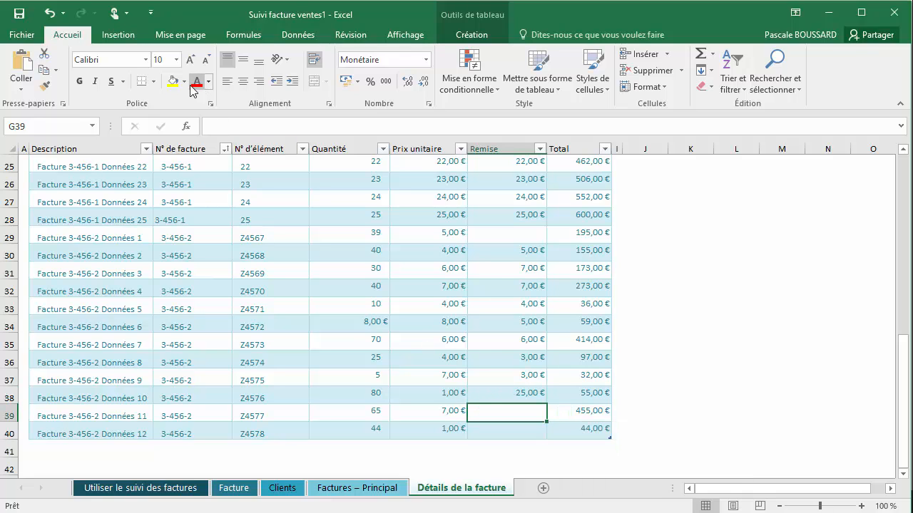
# Fill G38 down into G39 using Recopier les valeurs sans la mise en forme to copy the value only
pyautogui.click(508, 393)
pyautogui.moveTo(546, 403); pyautogui.dragTo(549, 424)
pyautogui.click(555, 431)
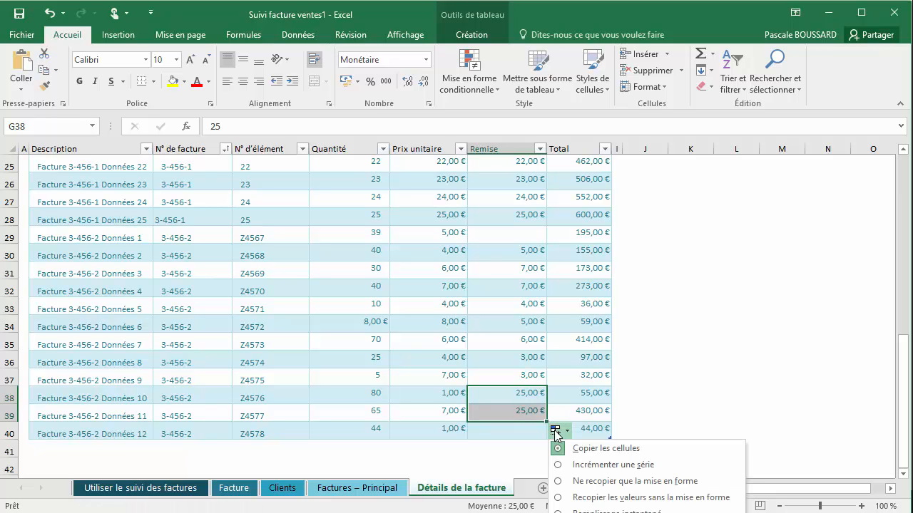
pyautogui.click(622, 497)
pyautogui.click(506, 415)
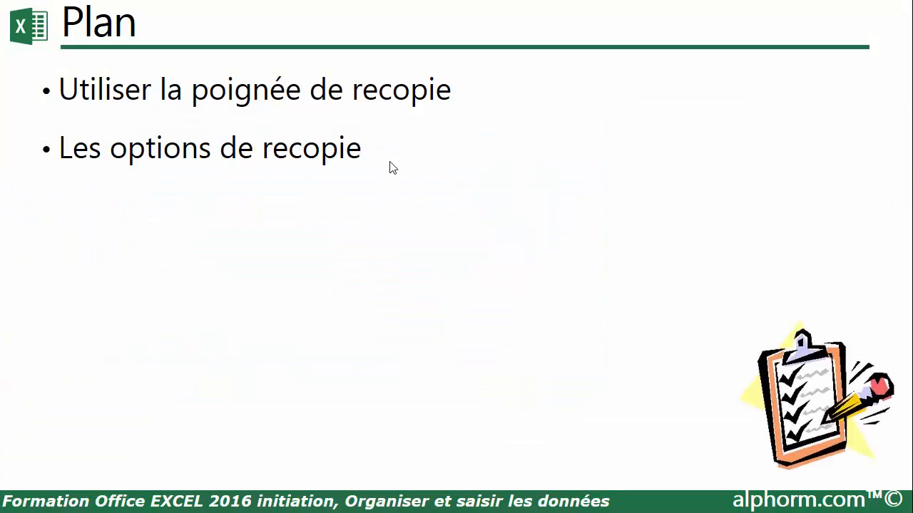
pyautogui.click(341, 219)
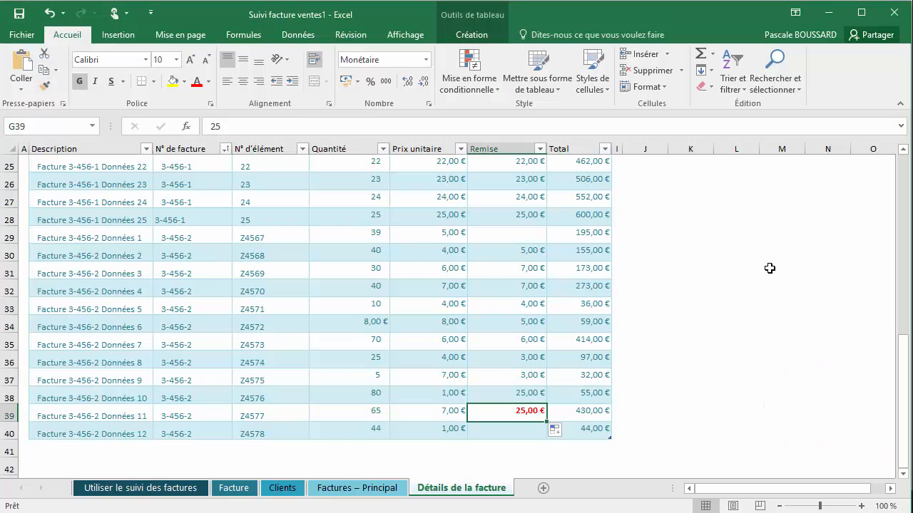
# Examine the Total formula in H4 and the Total and Remise columns down to the table's last row
pyautogui.scroll(2, 563, 236)
pyautogui.scroll(5, 563, 235)
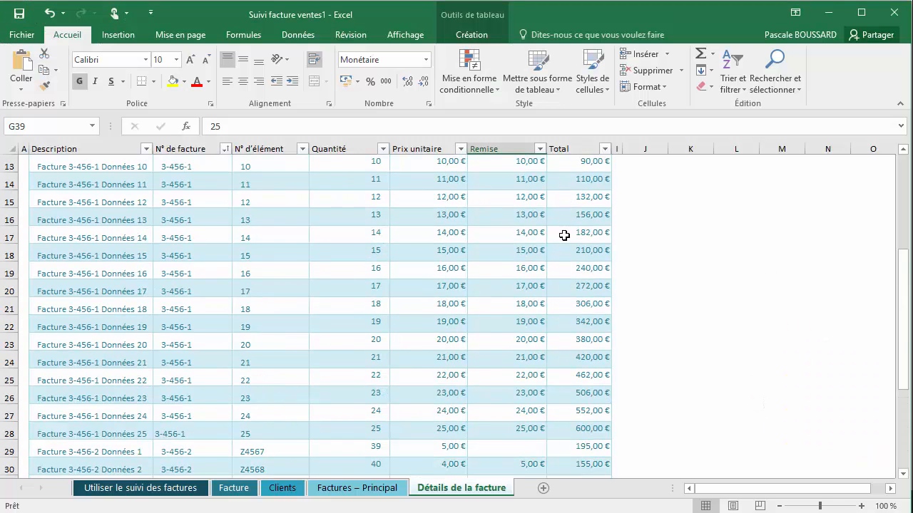
pyautogui.click(597, 241)
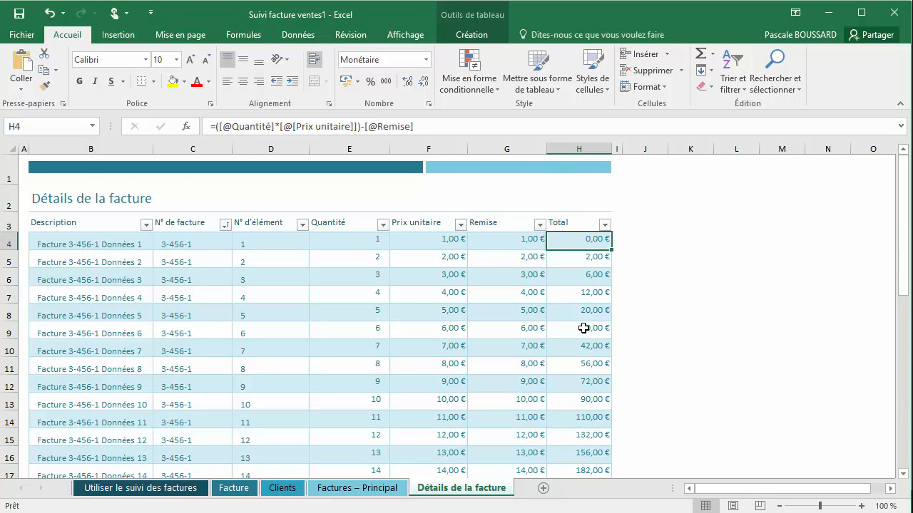
pyautogui.scroll(-7, 578, 326)
pyautogui.scroll(-1, 577, 321)
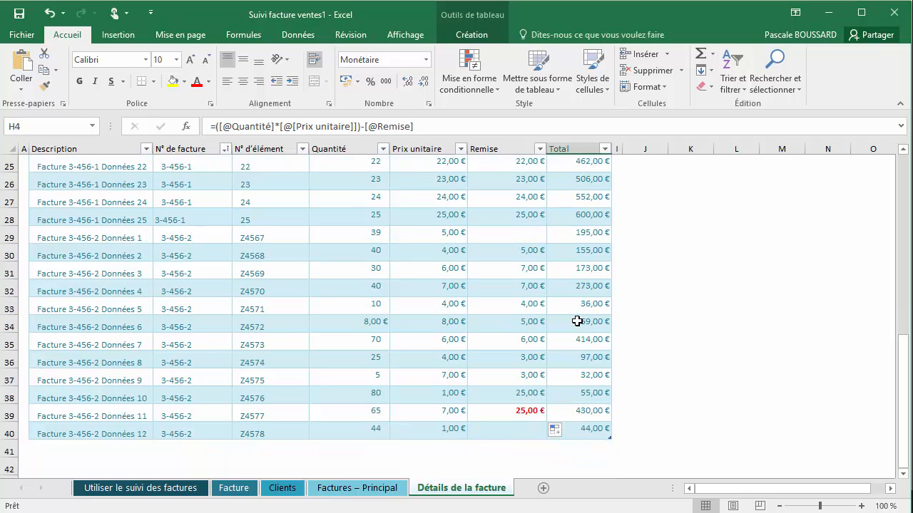
pyautogui.click(511, 434)
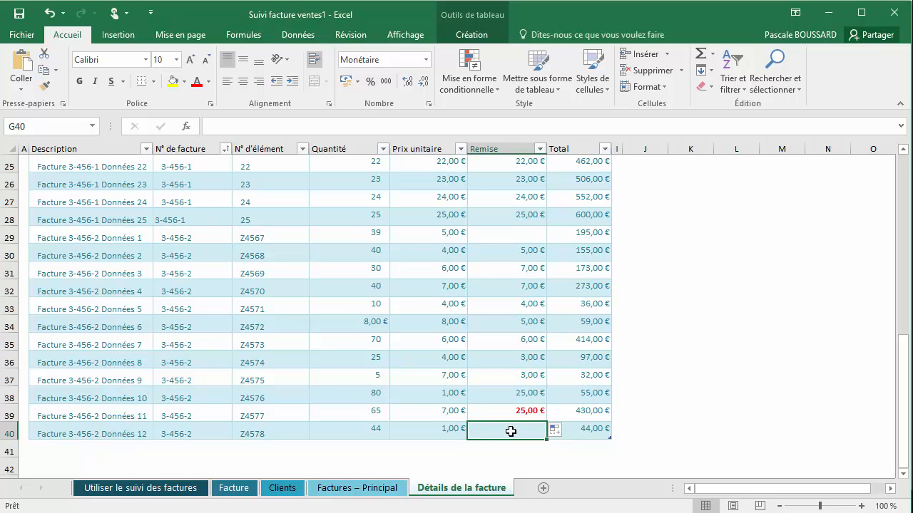
# Clear the Total column from H5 down to the end of the table, keeping the formula in H4
pyautogui.scroll(8, 590, 367)
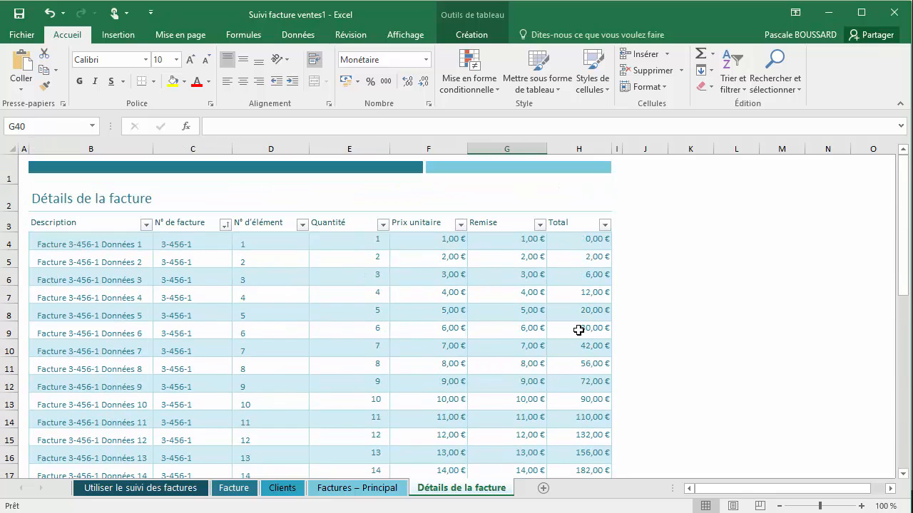
pyautogui.click(579, 238)
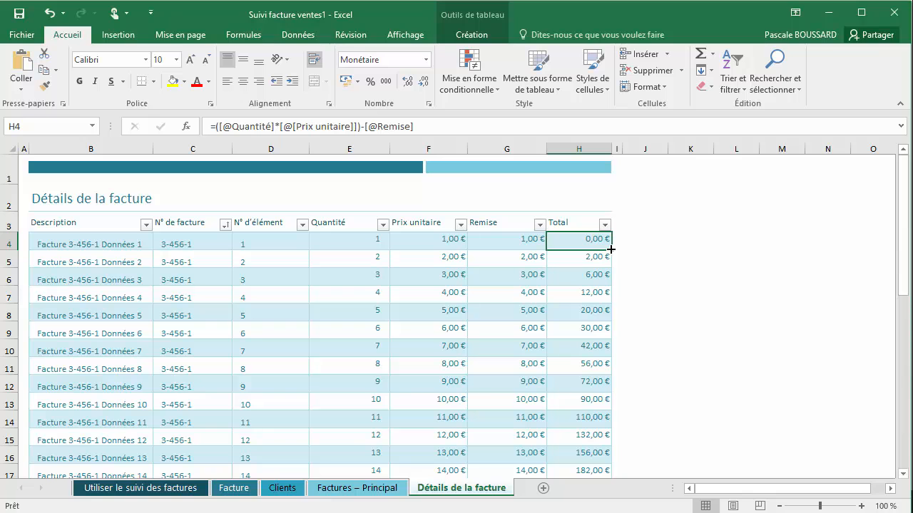
pyautogui.moveTo(586, 264); pyautogui.dragTo(595, 451)
pyautogui.press('Delete')
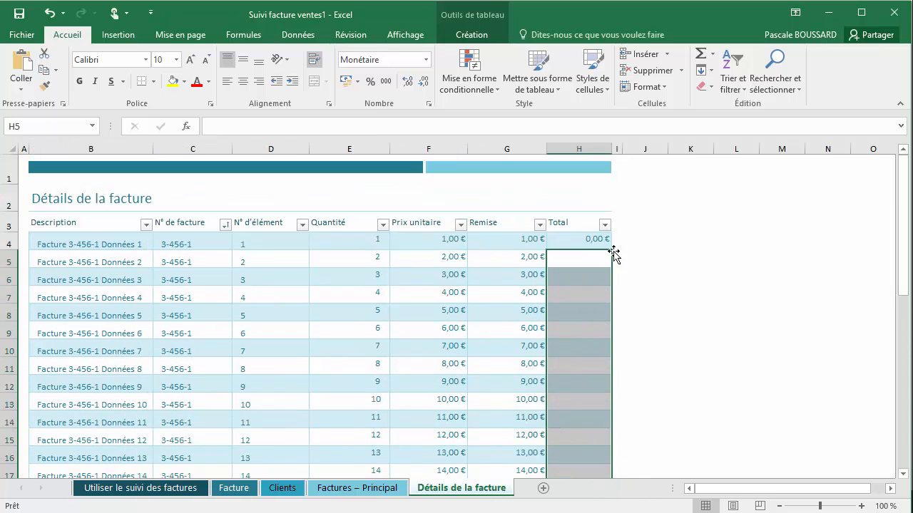
# Autofill the Total formula from H4 down to the table's last row, H40, and check the filled column
pyautogui.click(585, 237)
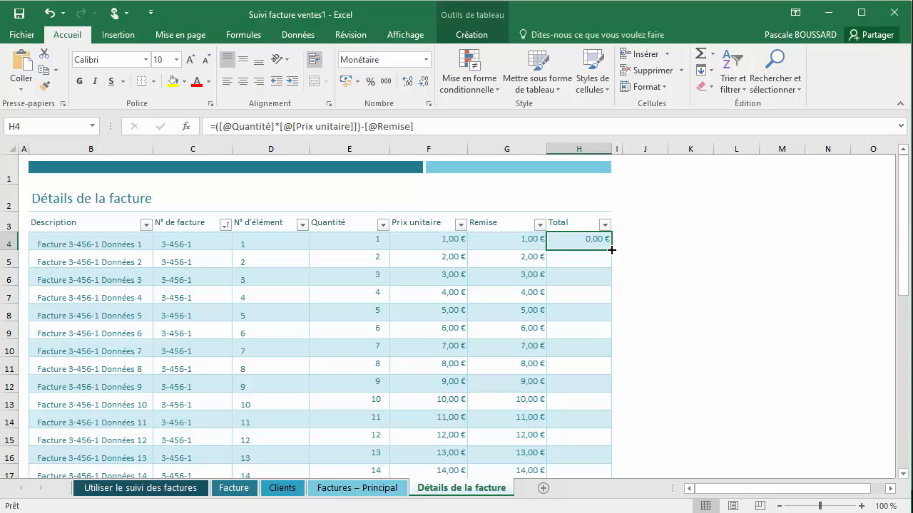
pyautogui.doubleClick(611, 250)
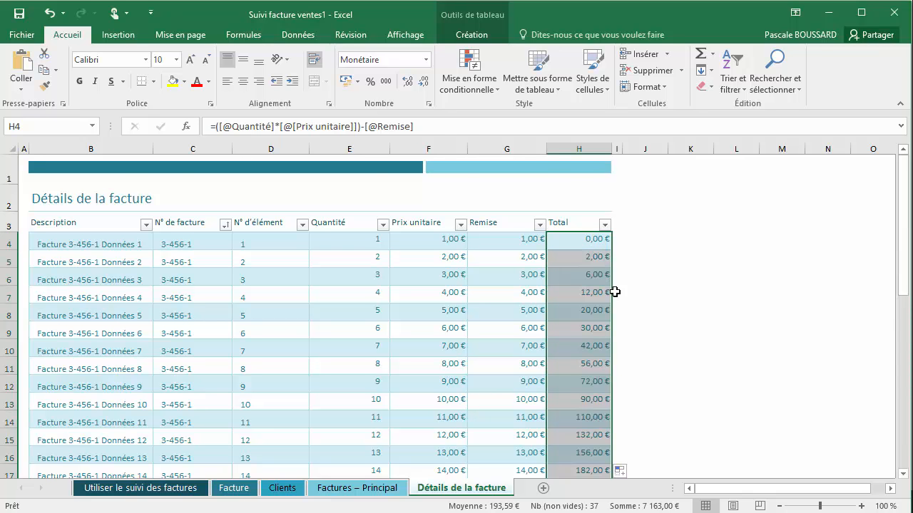
pyautogui.scroll(-6, 615, 292)
pyautogui.scroll(-3, 611, 295)
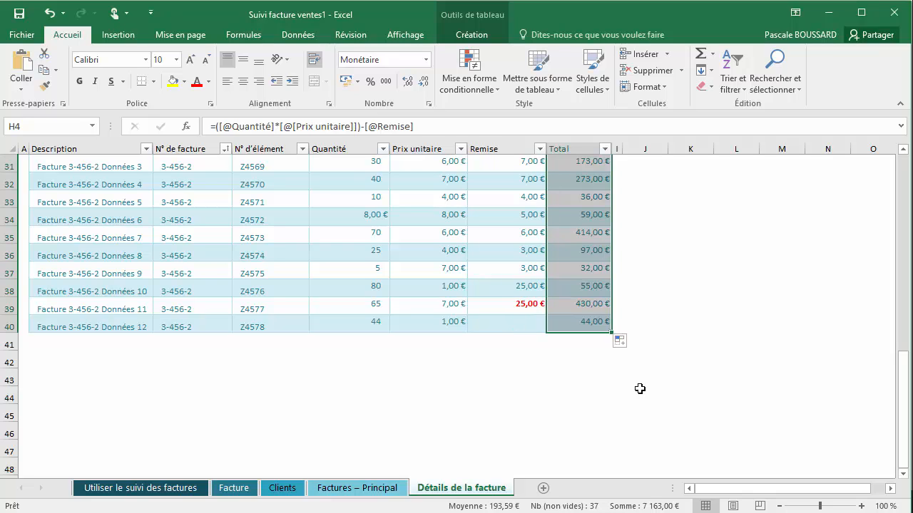
pyautogui.click(652, 301)
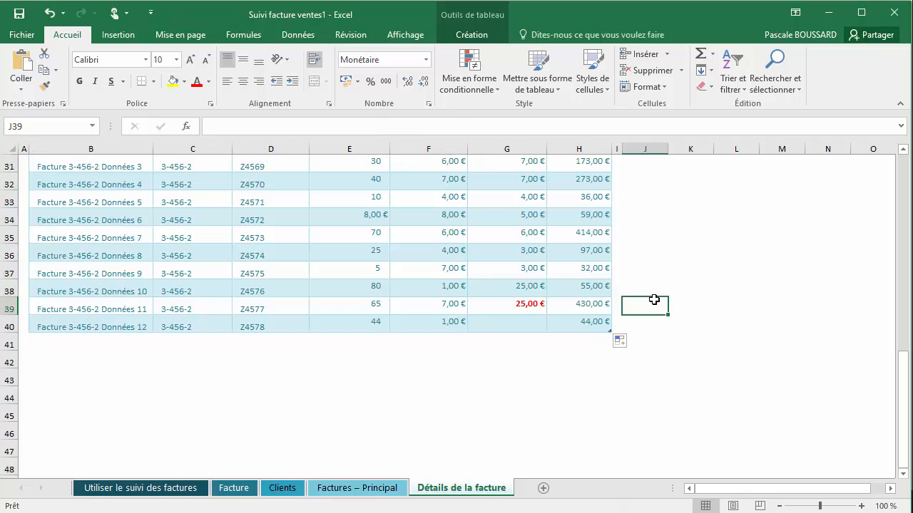
pyautogui.scroll(6, 653, 299)
pyautogui.scroll(4, 653, 300)
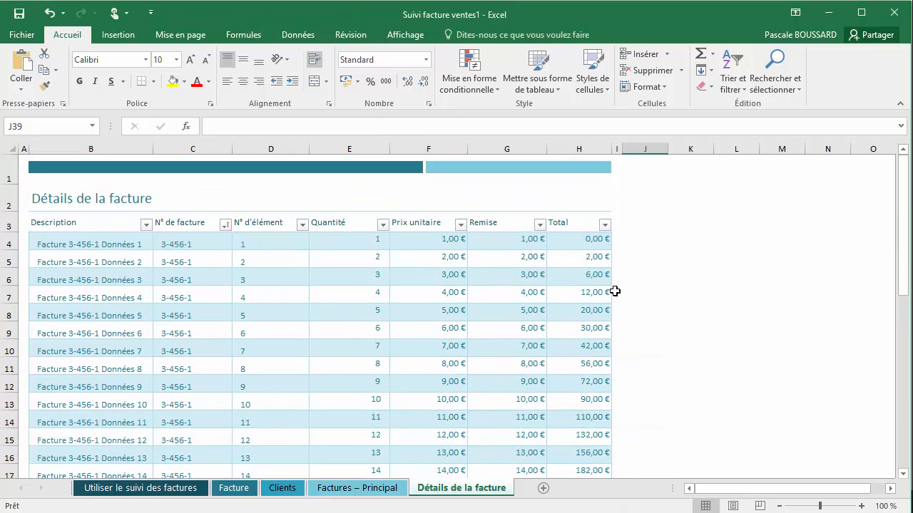
pyautogui.click(587, 242)
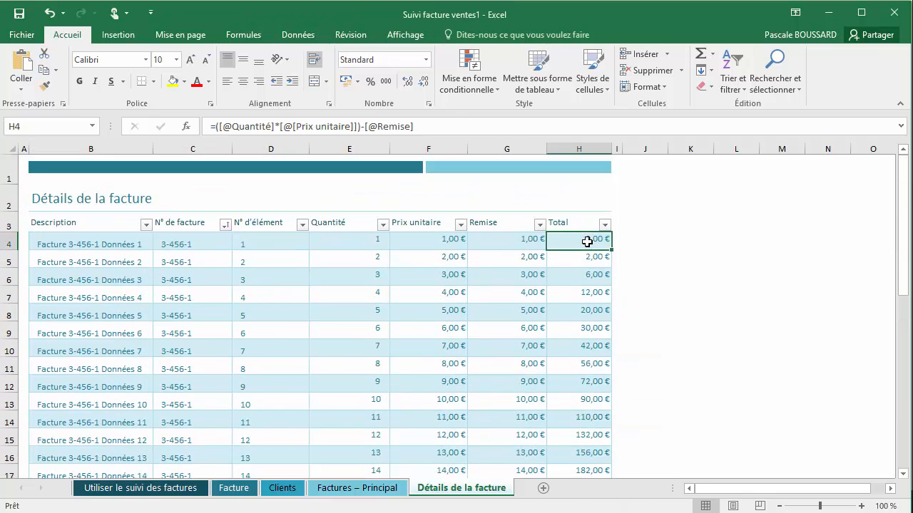